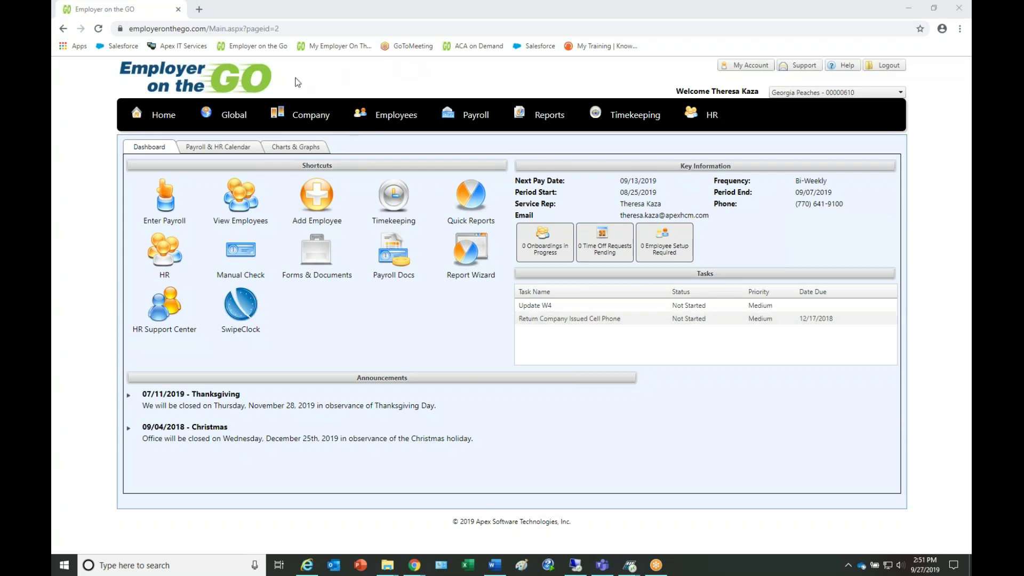
Open the General Ledger setup of the current company.
{"action": "mouse_move", "coordinate": [304, 118]}
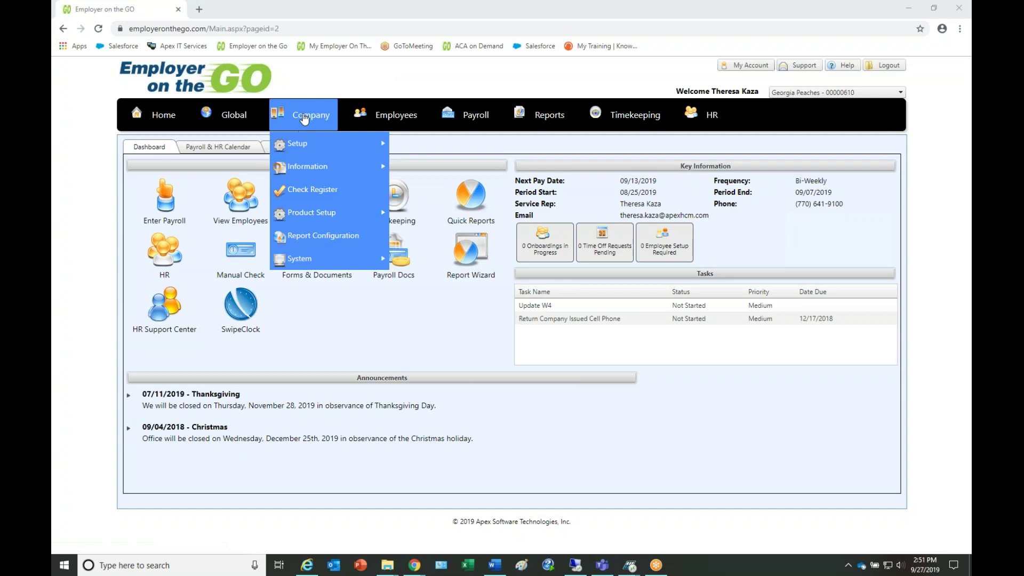
{"action": "mouse_move", "coordinate": [312, 144]}
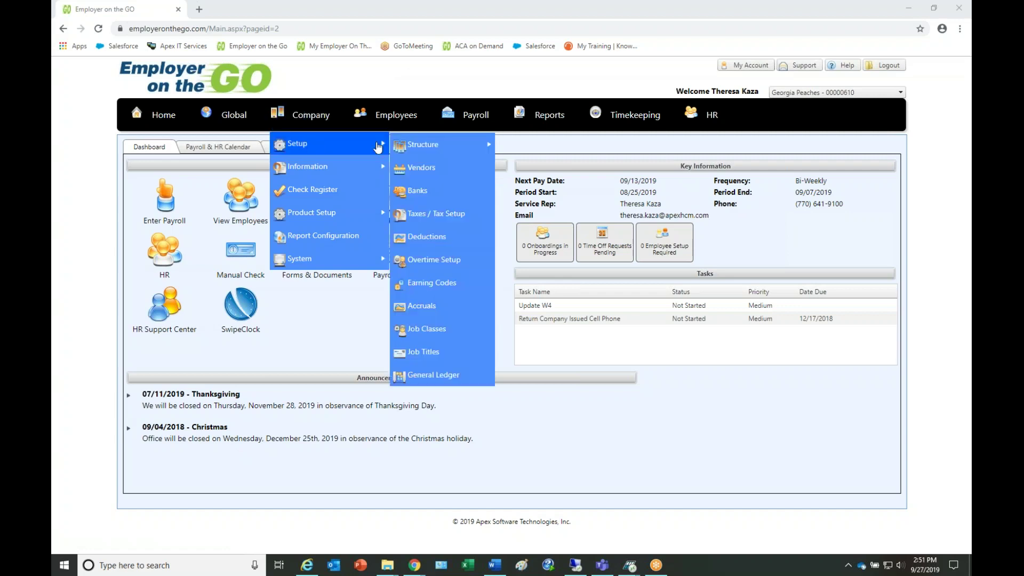
{"action": "left_click", "coordinate": [471, 375]}
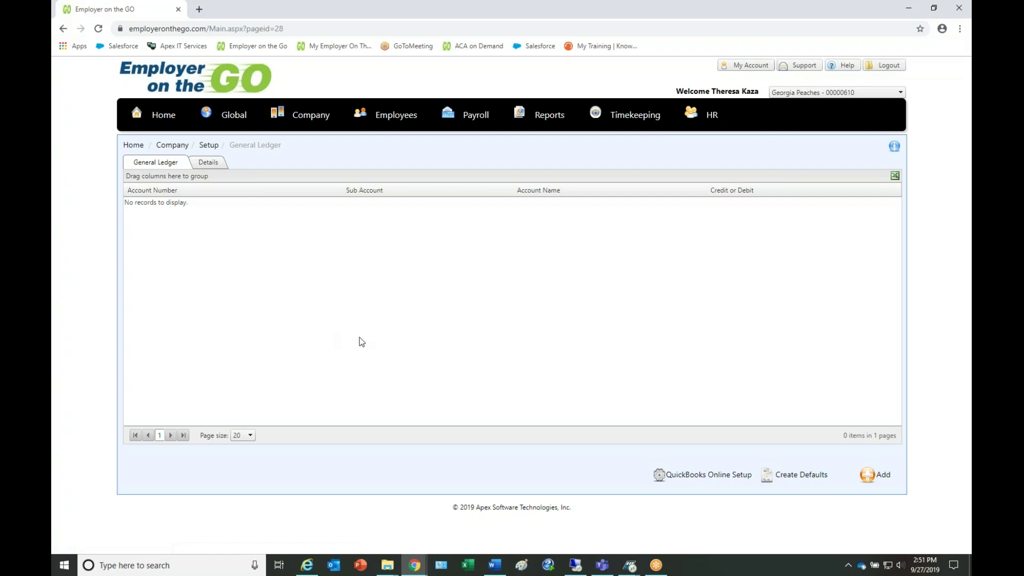
Start a new general ledger account of type Federal Taxes and add a detail record to view its type modifier choices.
{"action": "left_click", "coordinate": [880, 475]}
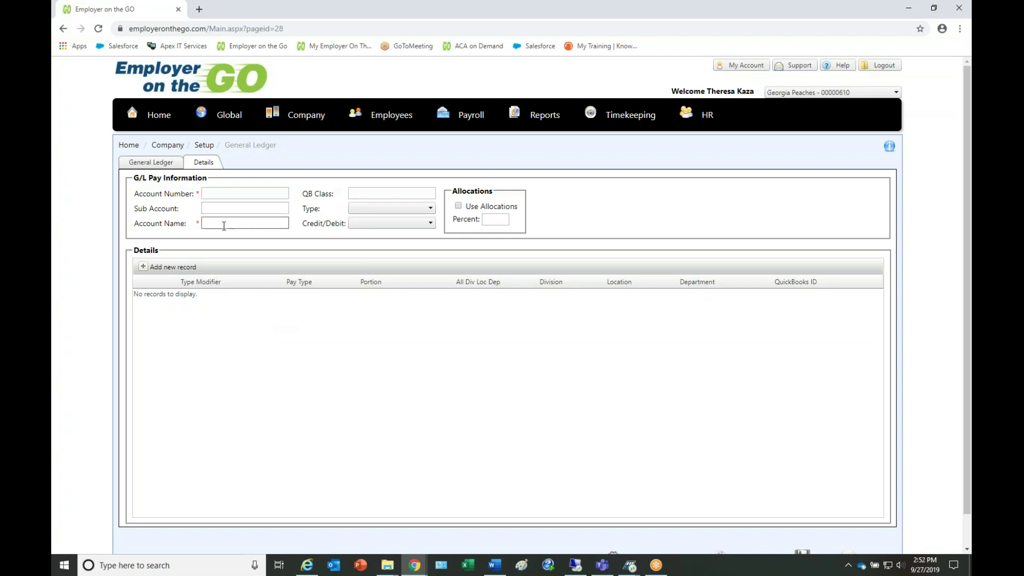
{"action": "left_click", "coordinate": [403, 208]}
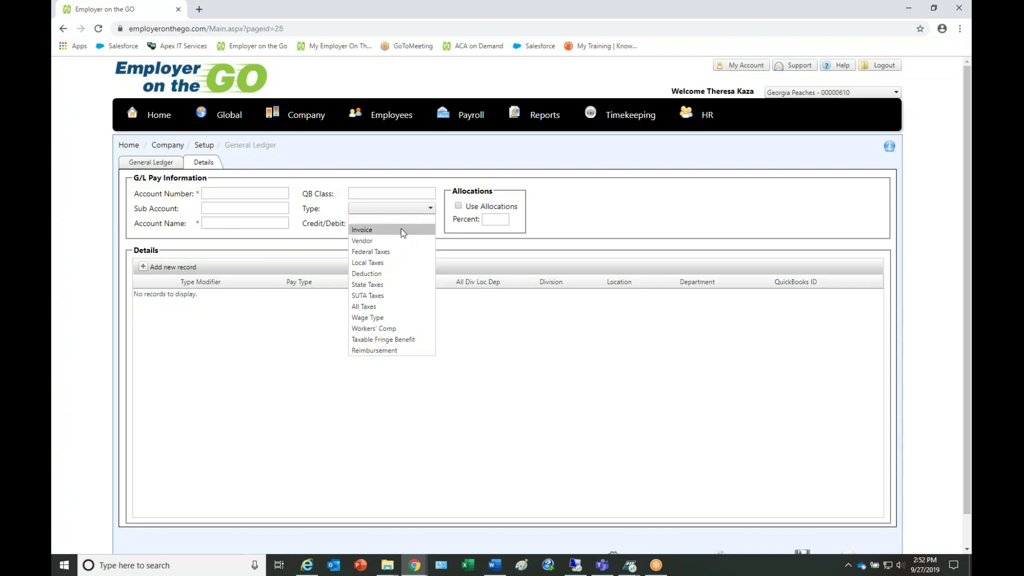
{"action": "left_click", "coordinate": [374, 251]}
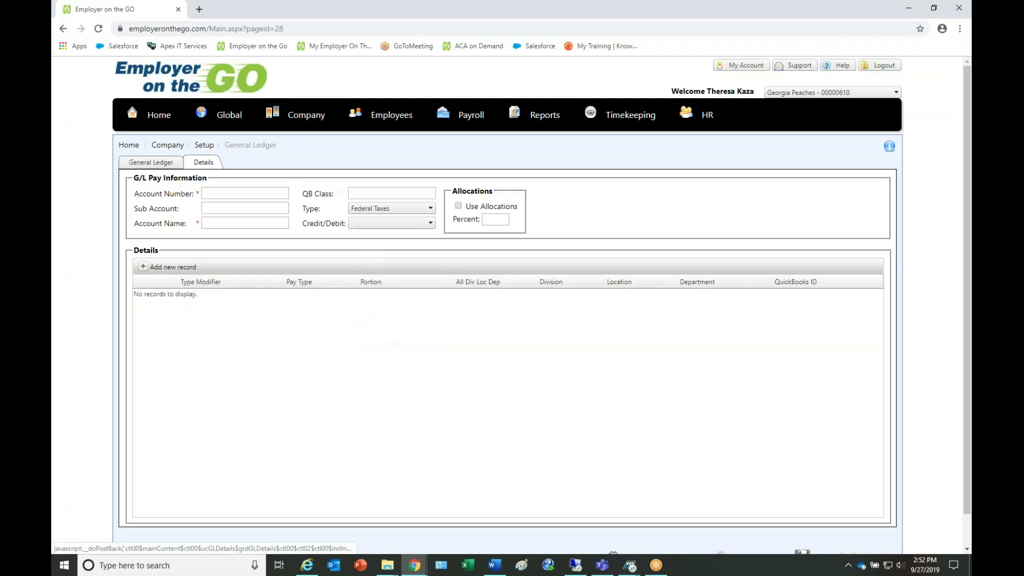
{"action": "left_click", "coordinate": [142, 268]}
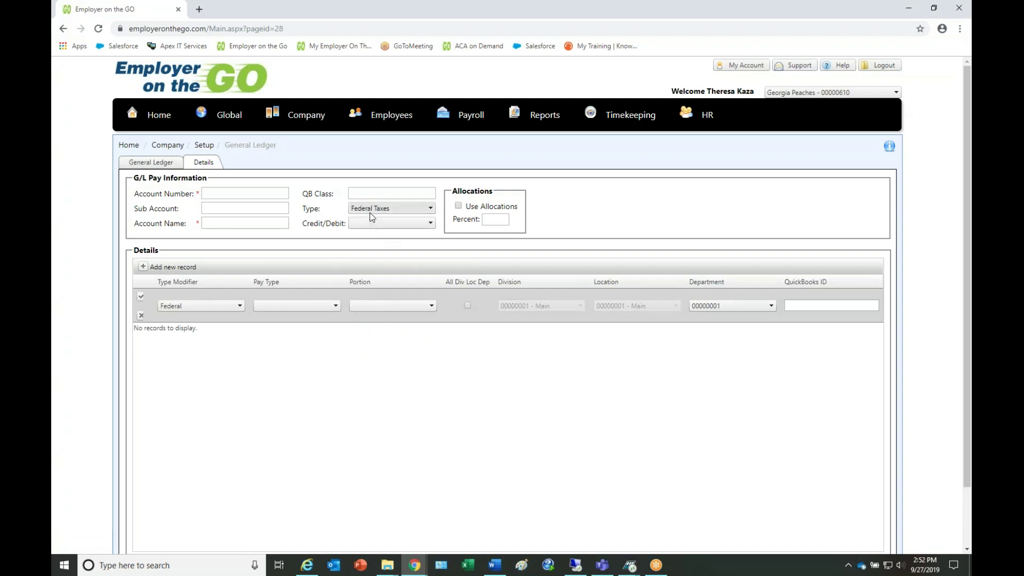
{"action": "left_click", "coordinate": [240, 306]}
{"action": "left_click", "coordinate": [241, 305]}
Set the account type to Taxable Fringe Benefit and look through the available type modifiers and account types.
{"action": "left_click", "coordinate": [425, 208]}
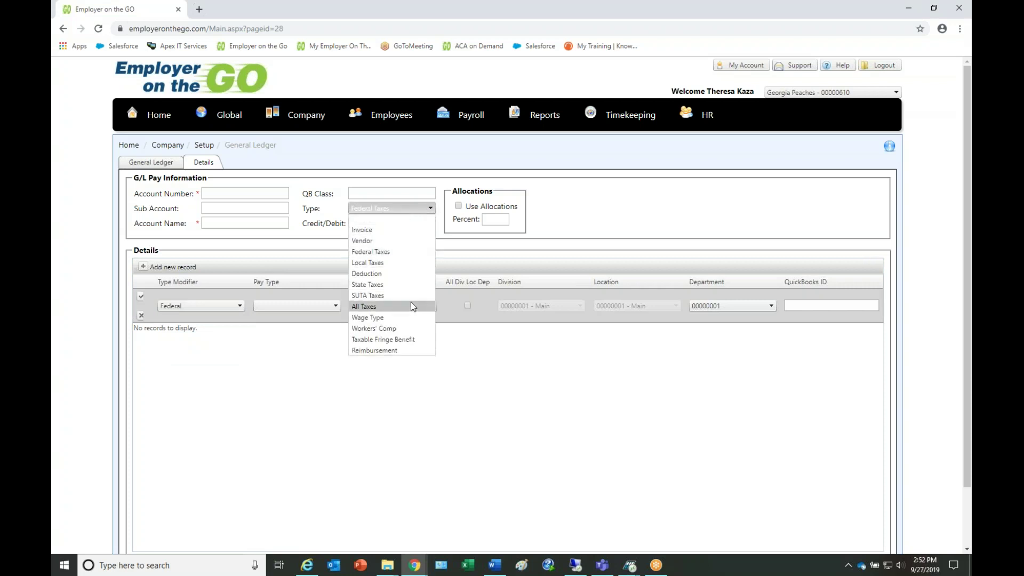
{"action": "left_click", "coordinate": [405, 341]}
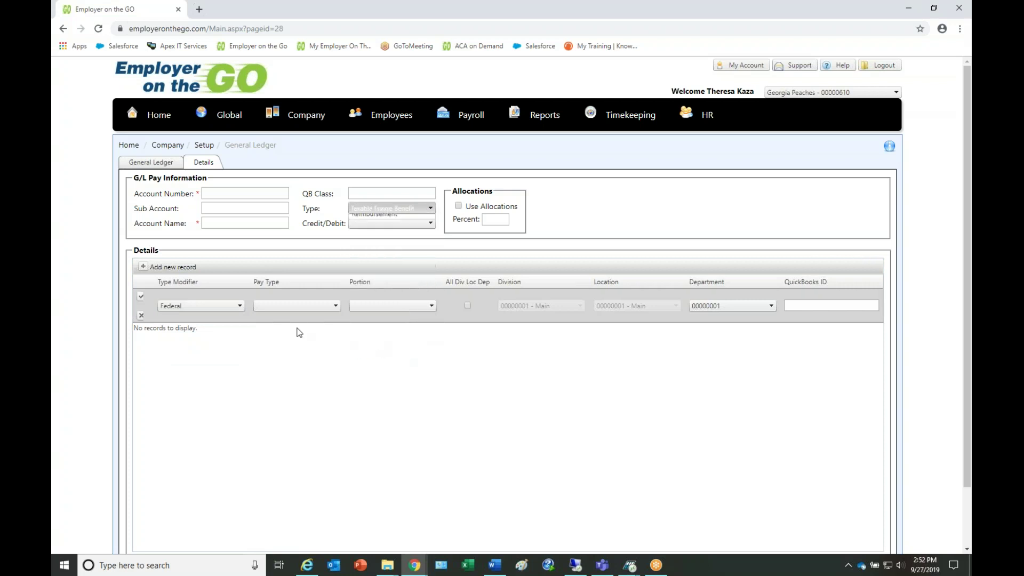
{"action": "left_click", "coordinate": [248, 305]}
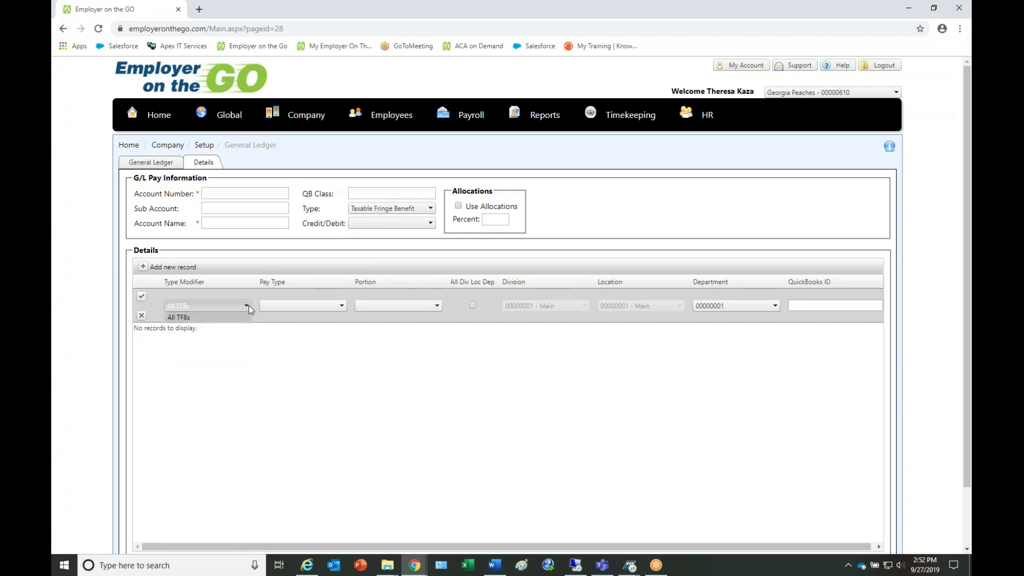
{"action": "left_click", "coordinate": [430, 209]}
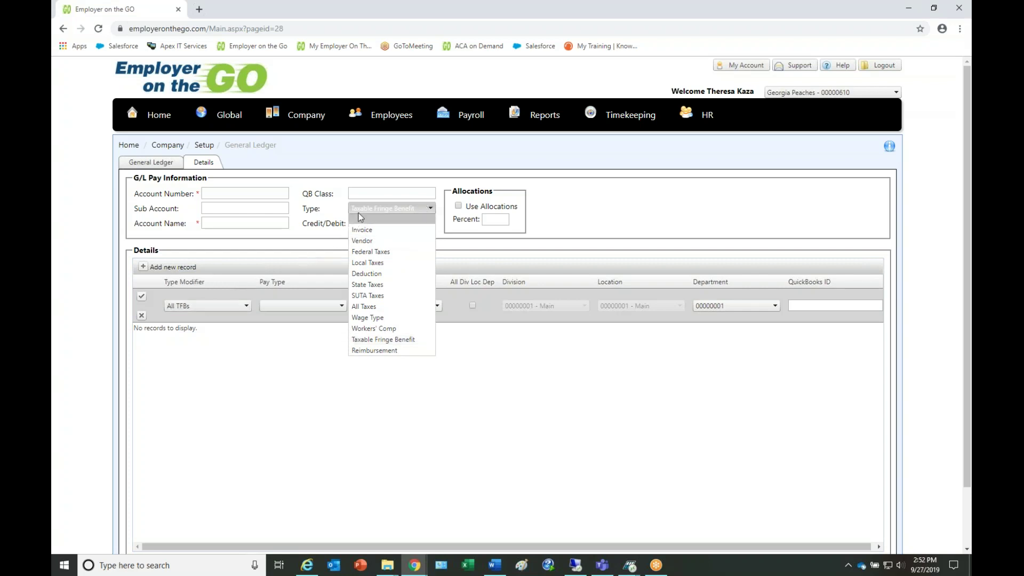
{"action": "left_click", "coordinate": [578, 192]}
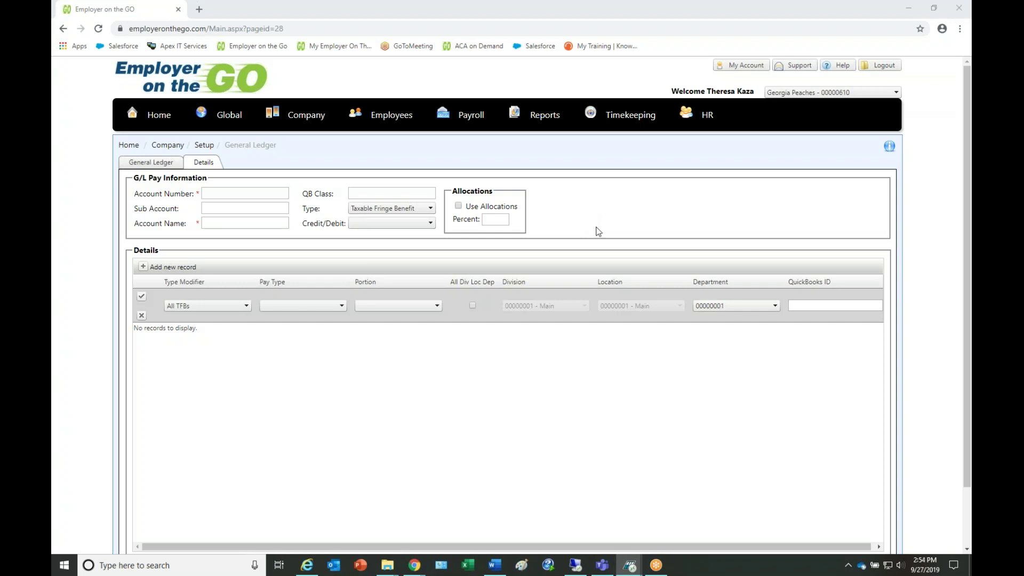
Examine the detail record's pay type, portion, All Div Loc Dep and department options, and cancel the new account.
{"action": "left_click", "coordinate": [244, 209]}
{"action": "left_click", "coordinate": [342, 303]}
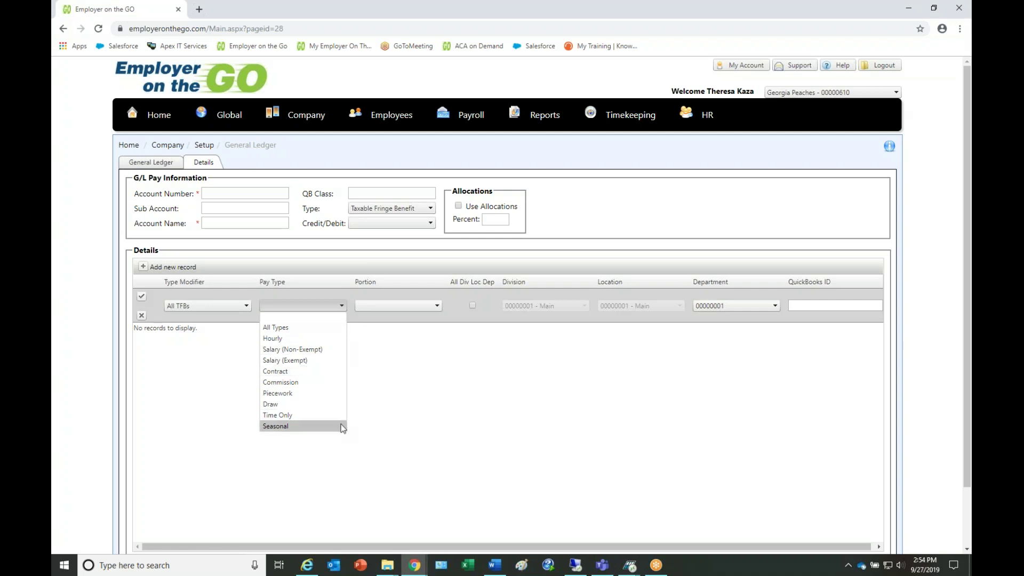
{"action": "left_click", "coordinate": [439, 306]}
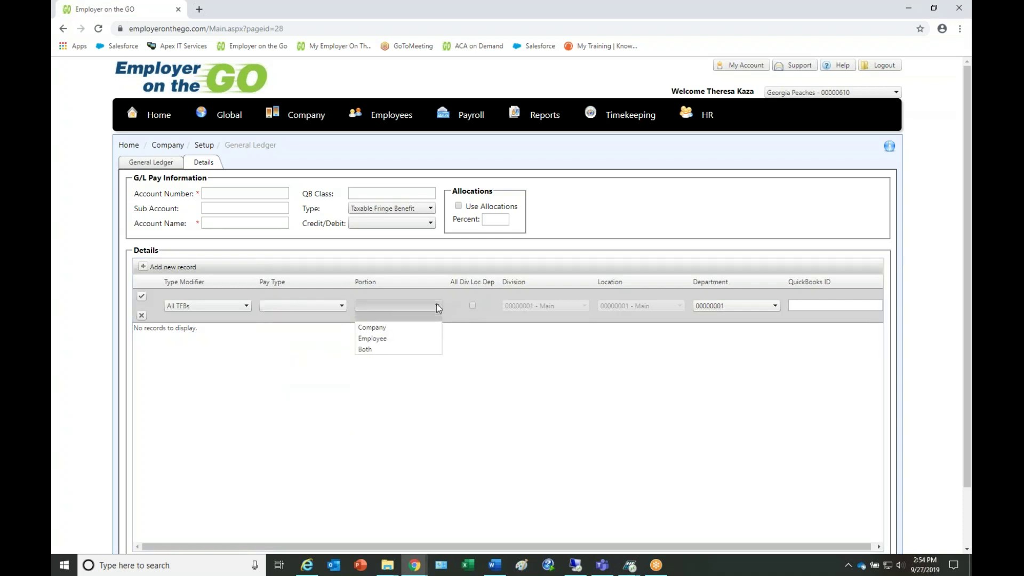
{"action": "left_click", "coordinate": [473, 306]}
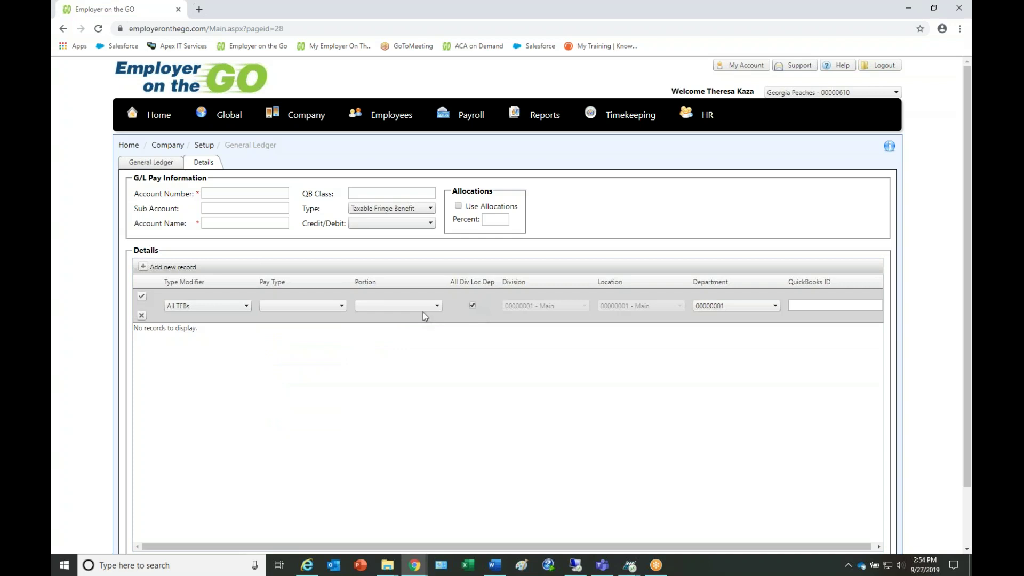
{"action": "left_click", "coordinate": [472, 305]}
{"action": "left_click", "coordinate": [776, 306]}
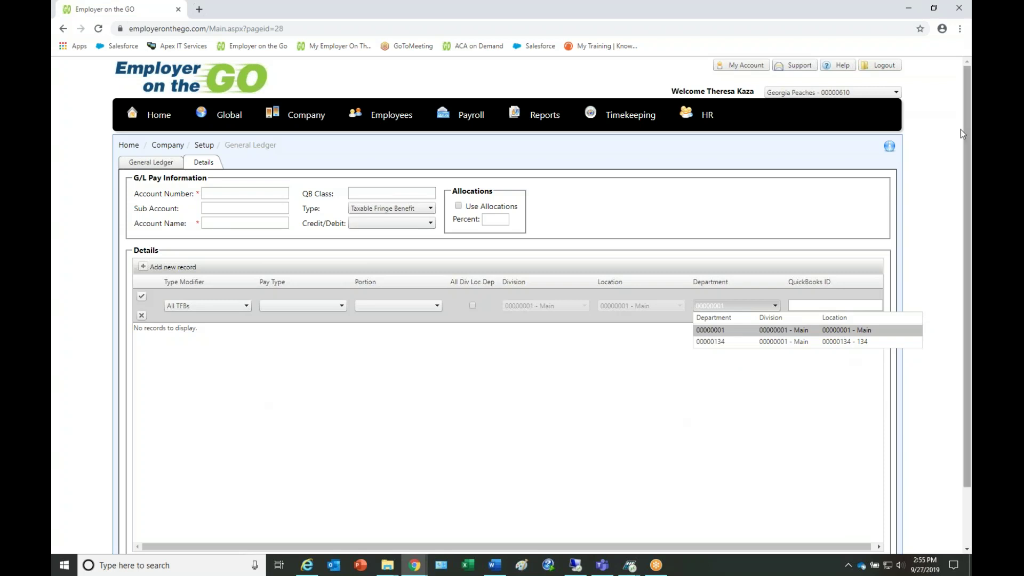
{"action": "left_click_drag", "start_coordinate": [967, 123], "coordinate": [967, 179]}
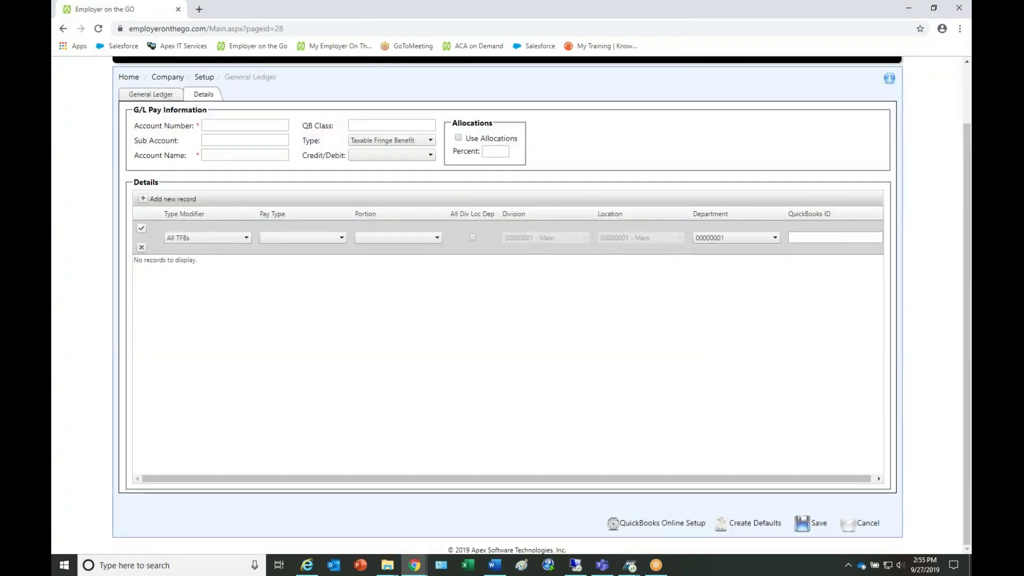
{"action": "left_click", "coordinate": [857, 527]}
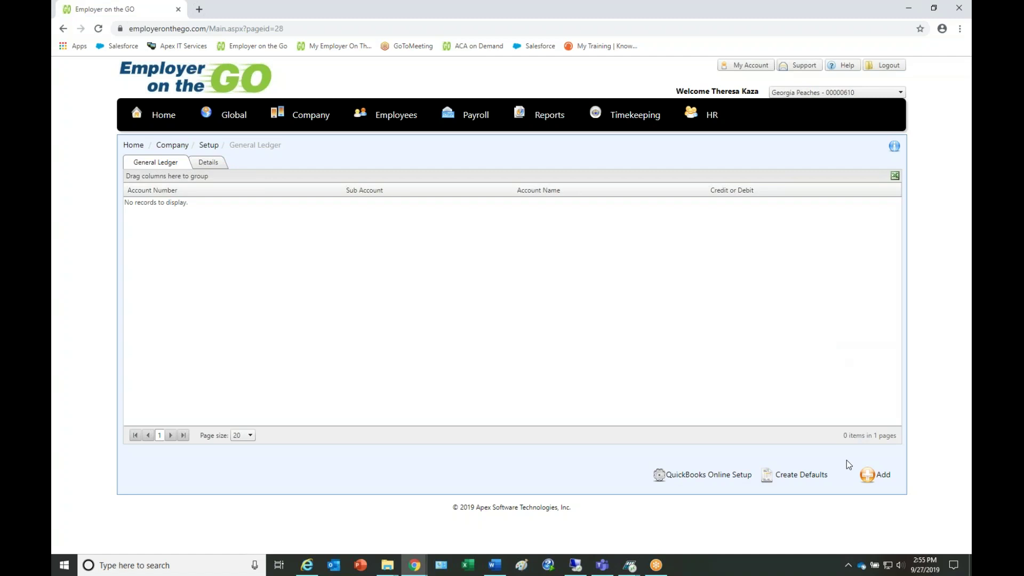
Try to create the default general ledger records for the company.
{"action": "left_click", "coordinate": [803, 480]}
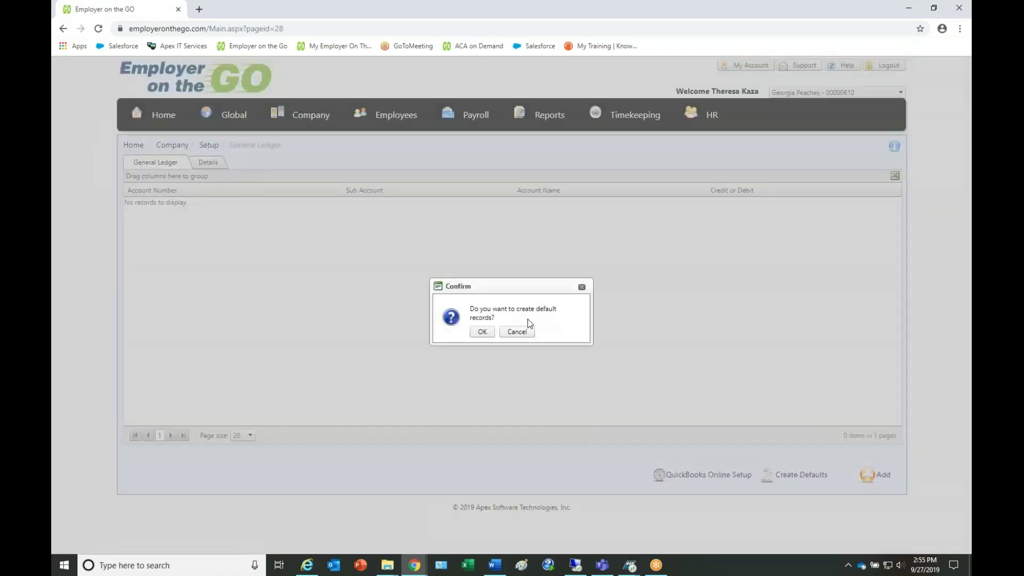
{"action": "left_click", "coordinate": [485, 333]}
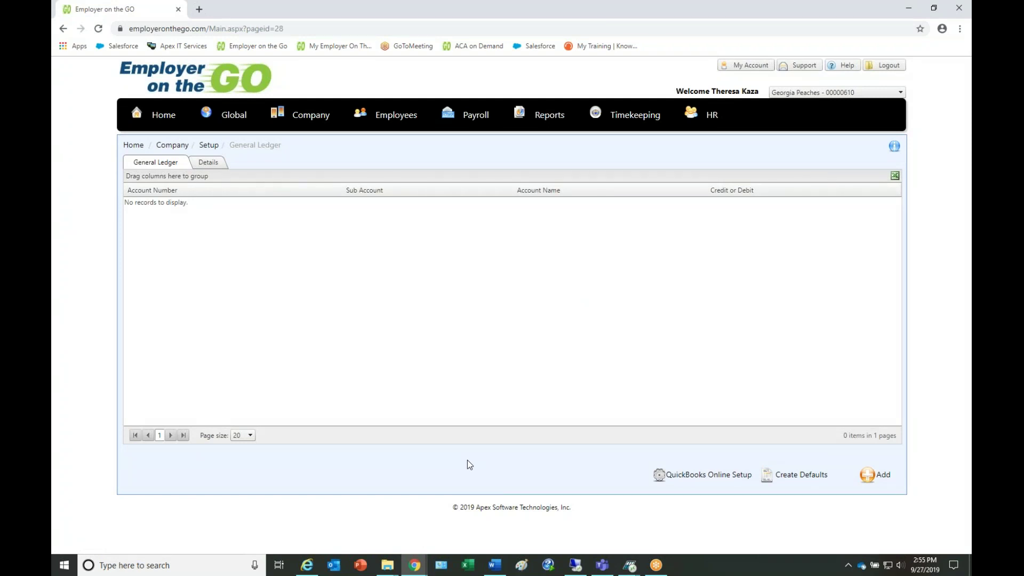
{"action": "left_click", "coordinate": [791, 476]}
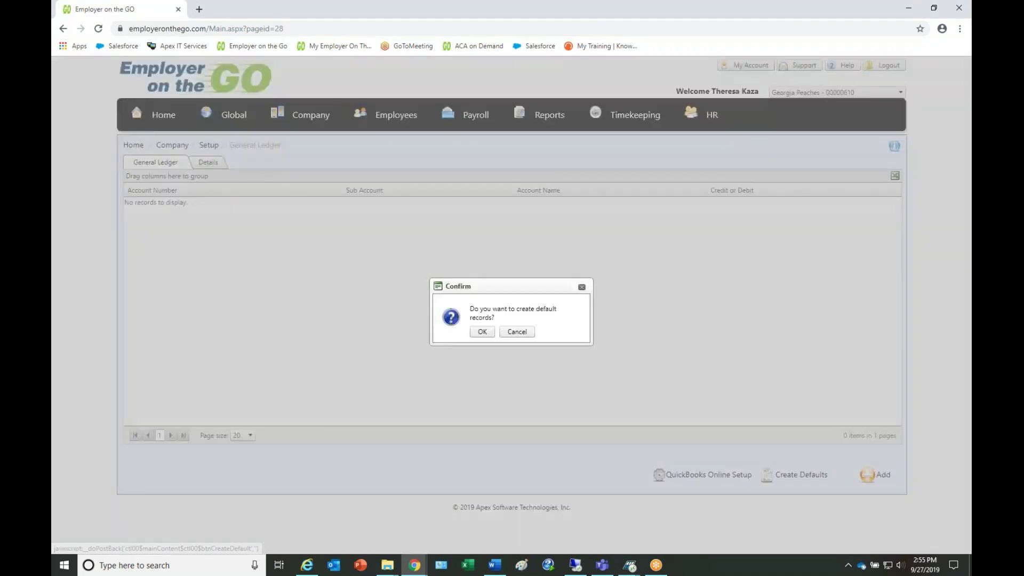
{"action": "left_click", "coordinate": [484, 332]}
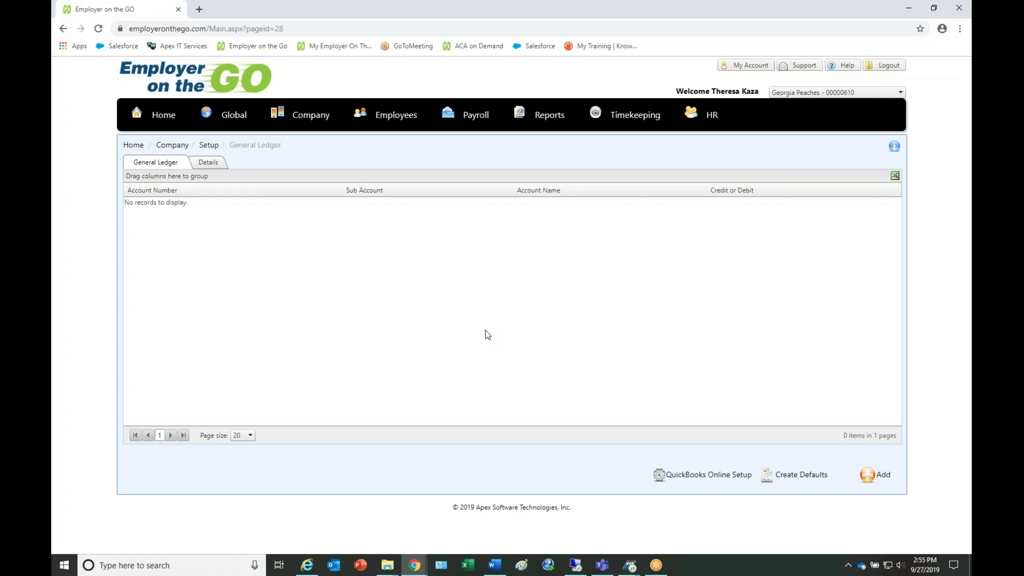
Switch to the company The Appraisal Group and open its General Ledger setup.
{"action": "left_click", "coordinate": [901, 92]}
{"action": "scroll", "coordinate": [920, 540], "scroll_direction": "down", "scroll_amount": 3}
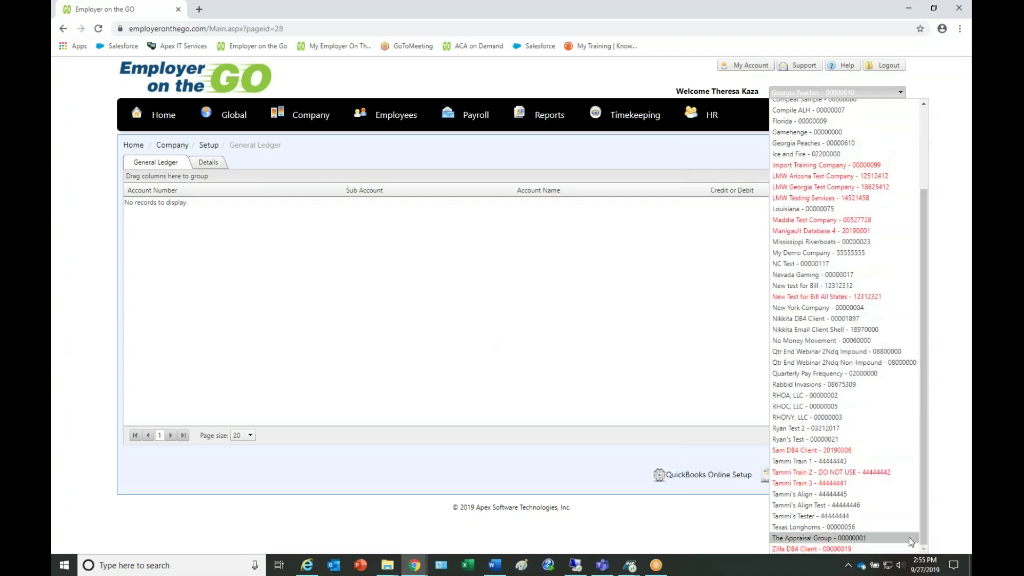
{"action": "left_click", "coordinate": [908, 537]}
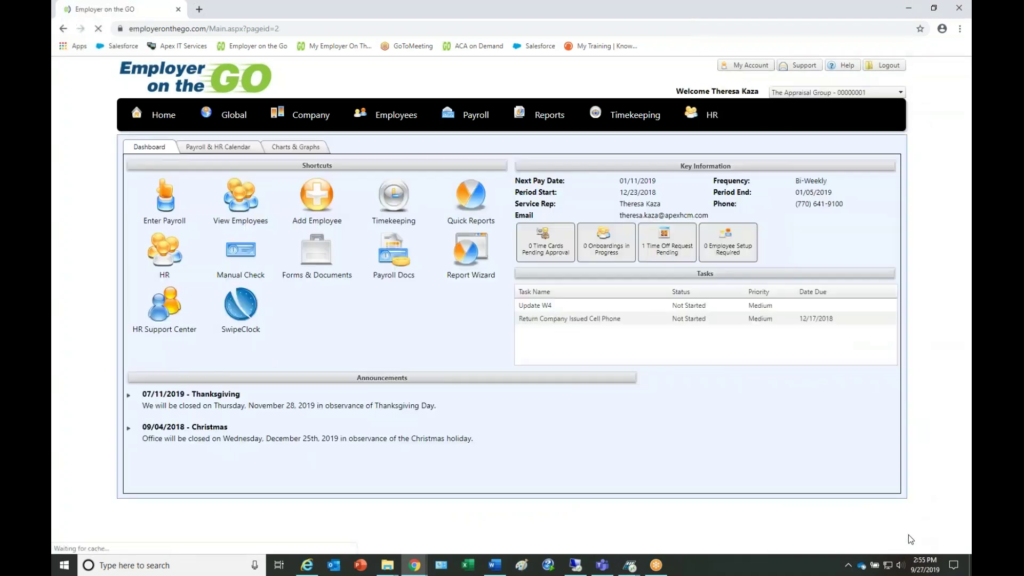
{"action": "mouse_move", "coordinate": [314, 119]}
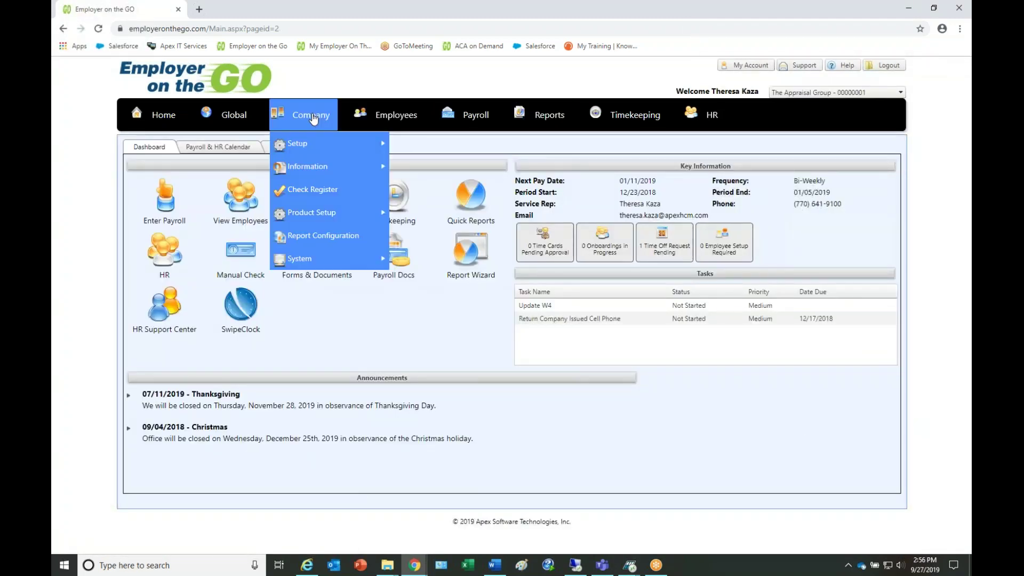
{"action": "mouse_move", "coordinate": [331, 143]}
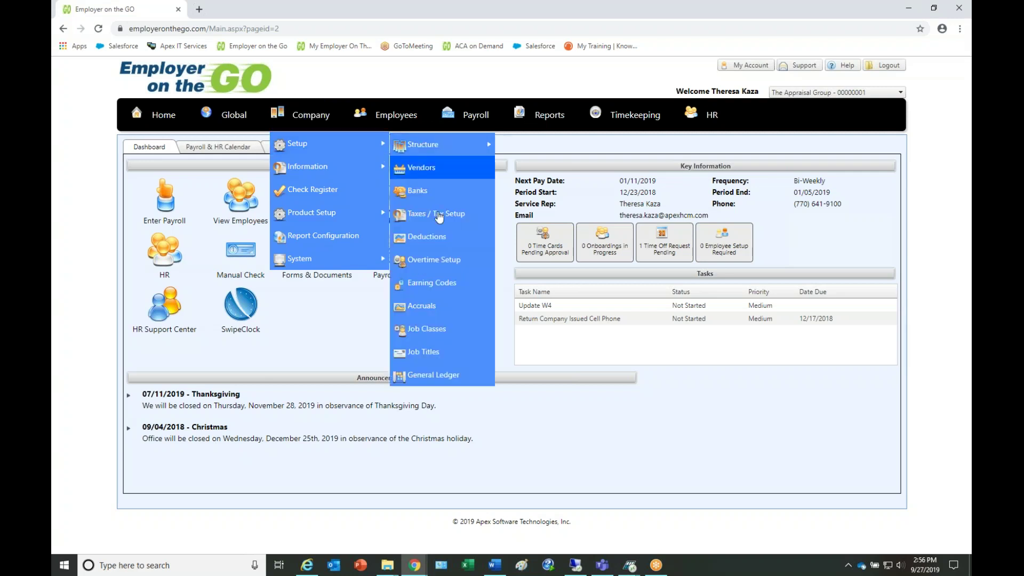
{"action": "left_click", "coordinate": [460, 379]}
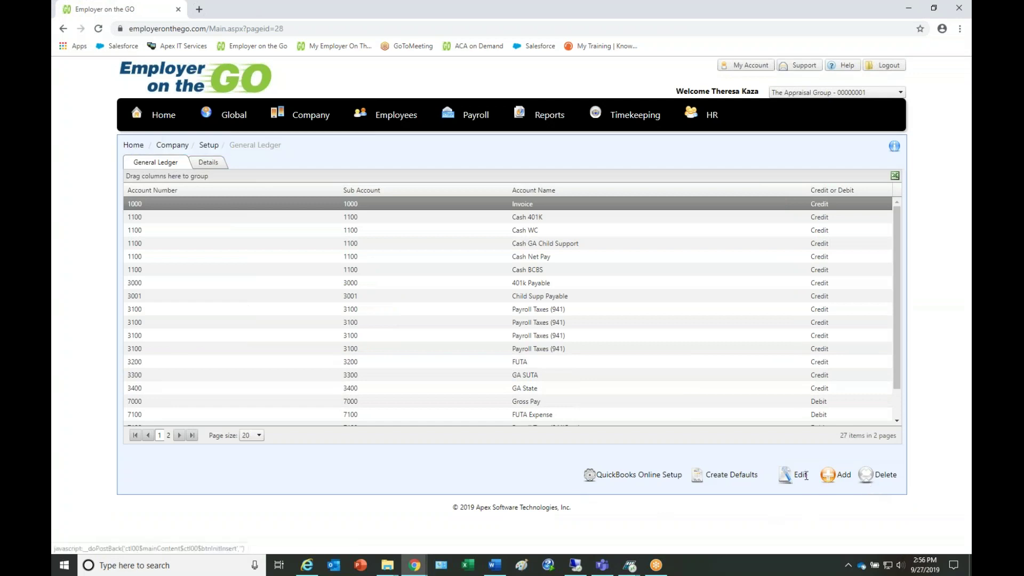
Open the FUTA general ledger account to view its details, and return to the home dashboard.
{"action": "left_click", "coordinate": [643, 366]}
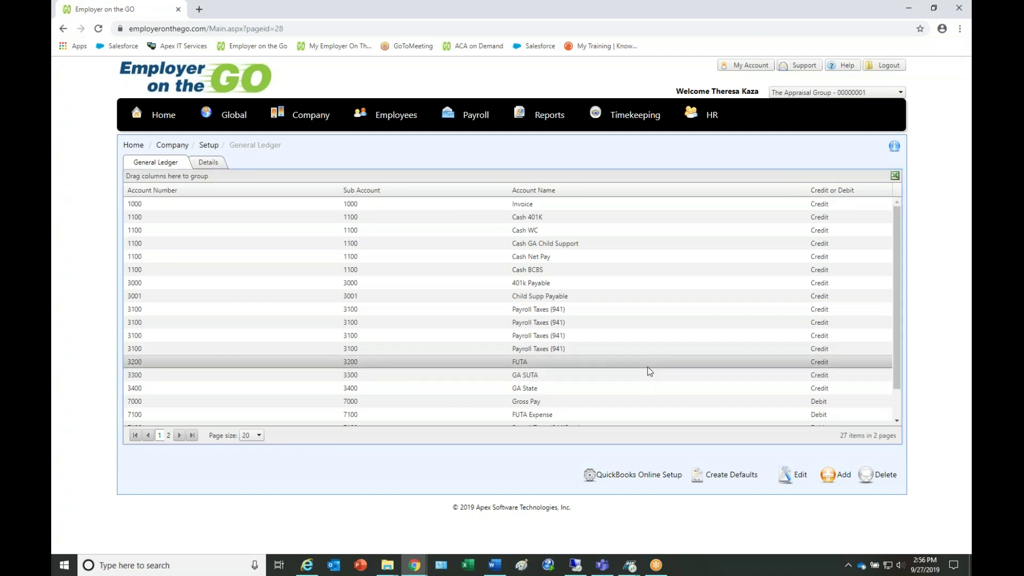
{"action": "left_click", "coordinate": [800, 475]}
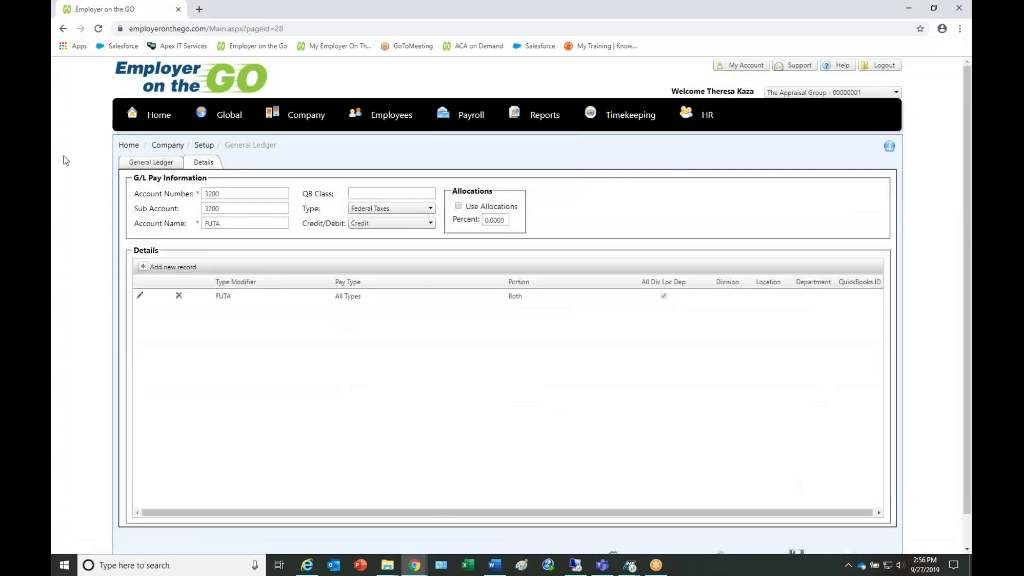
{"action": "left_click", "coordinate": [225, 209]}
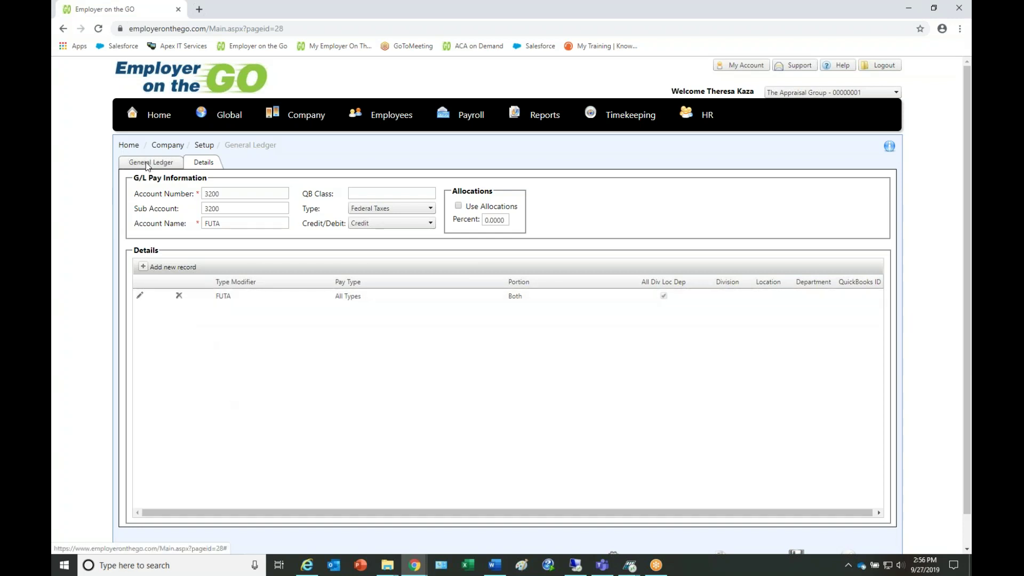
{"action": "mouse_move", "coordinate": [150, 115]}
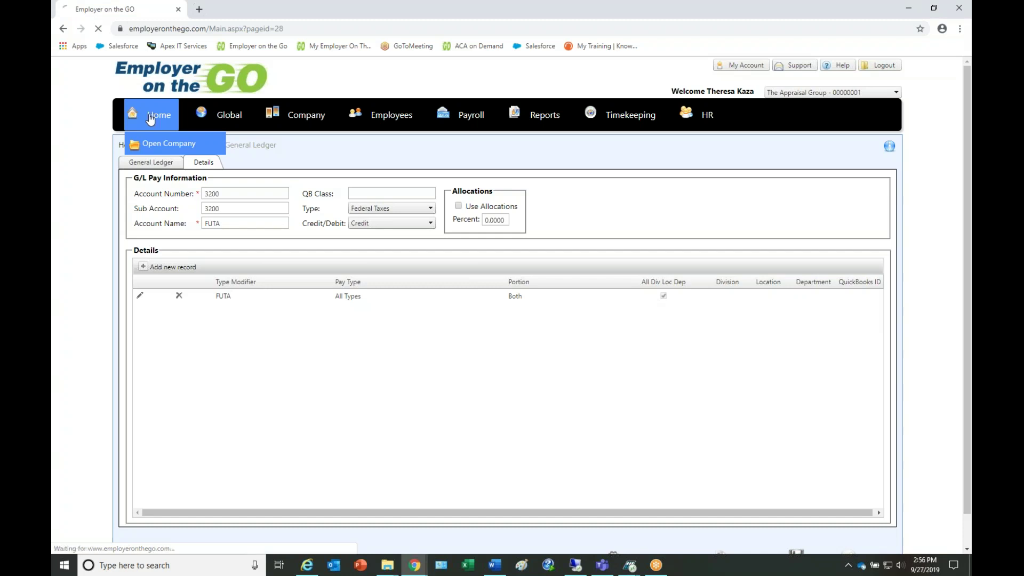
{"action": "left_click", "coordinate": [151, 114]}
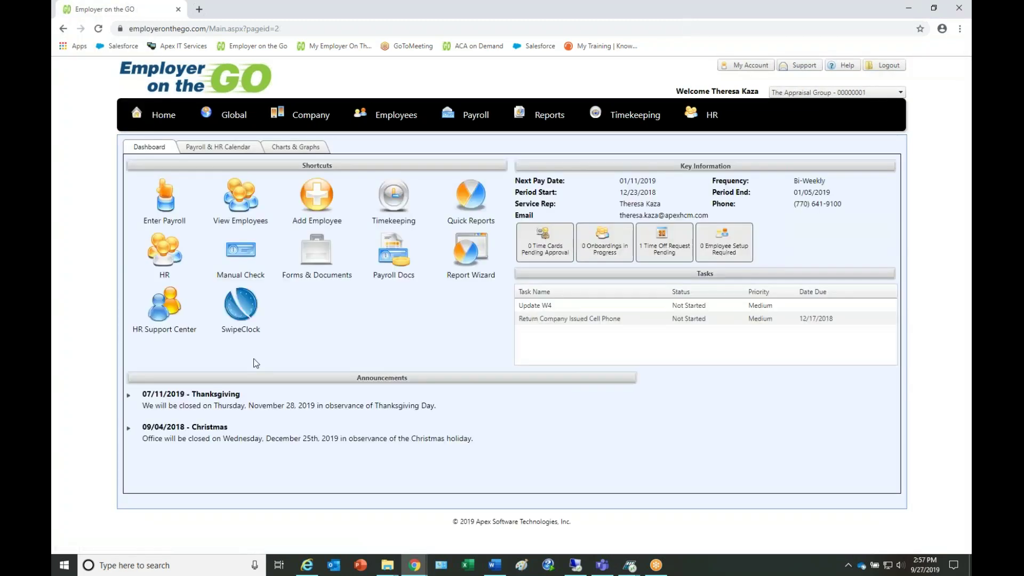